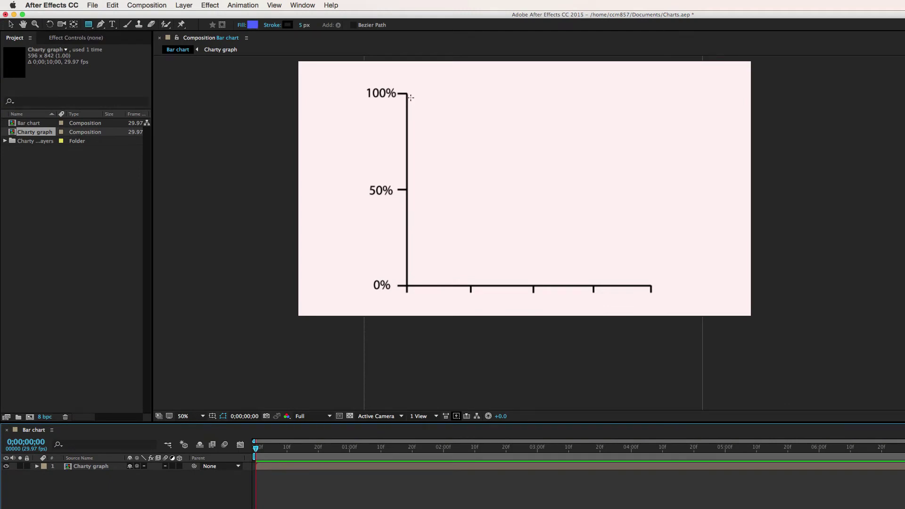
# - Draw the first three chart bars on separate shape layers, reaching 100%, about 75% and about 28% respectively
pyautogui.moveTo(408, 93); pyautogui.dragTo(471, 285)
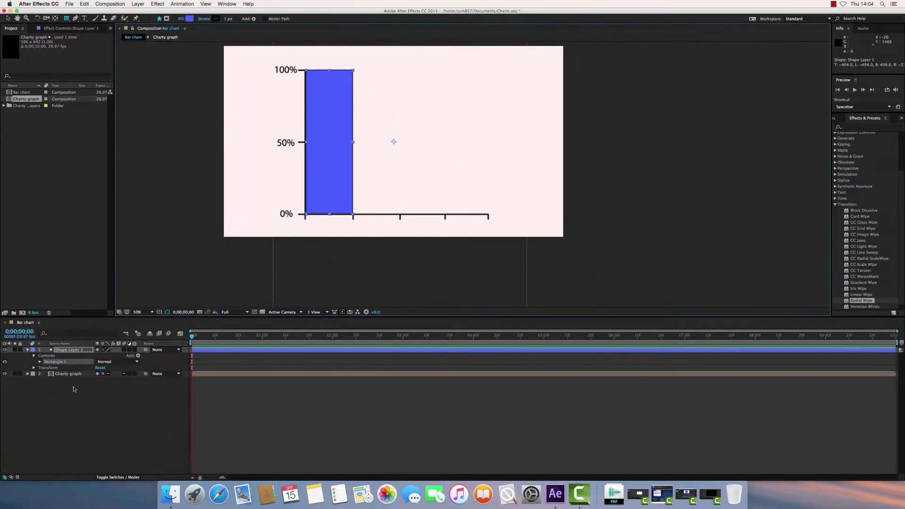
pyautogui.click(73, 389)
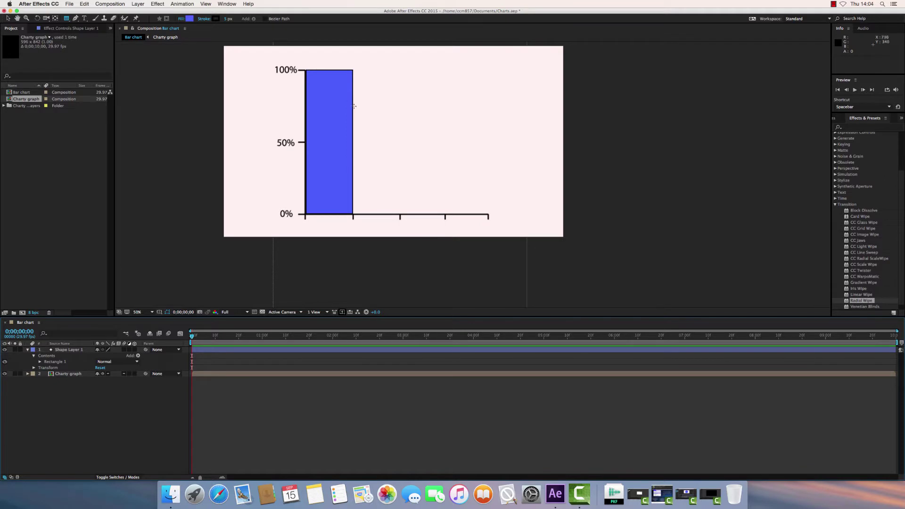
pyautogui.moveTo(353, 107)
pyautogui.mouseDown()
pyautogui.moveTo(391, 127)
pyautogui.moveTo(399, 214)
pyautogui.mouseUp()
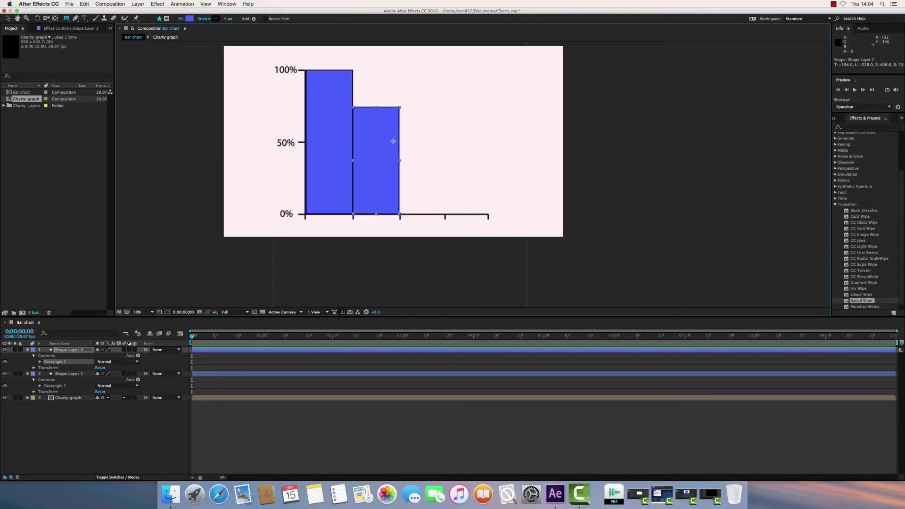
pyautogui.click(85, 424)
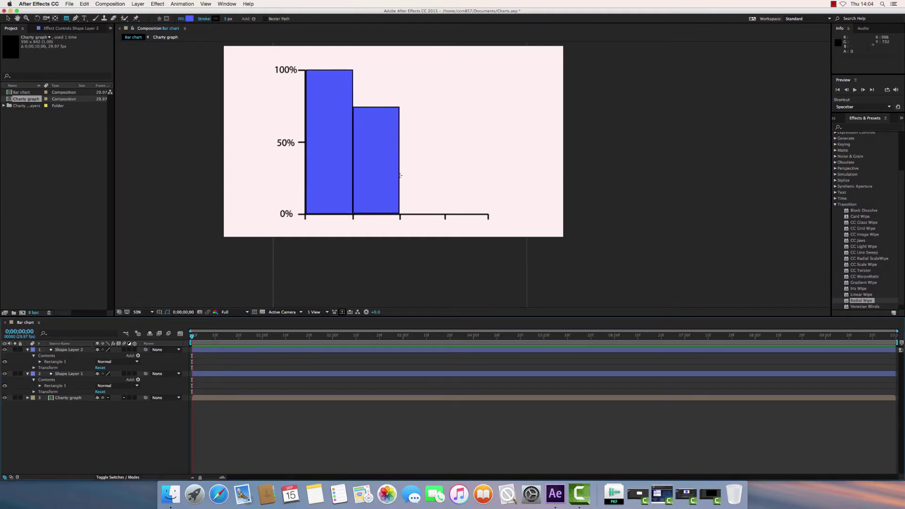
pyautogui.moveTo(400, 174); pyautogui.dragTo(445, 215)
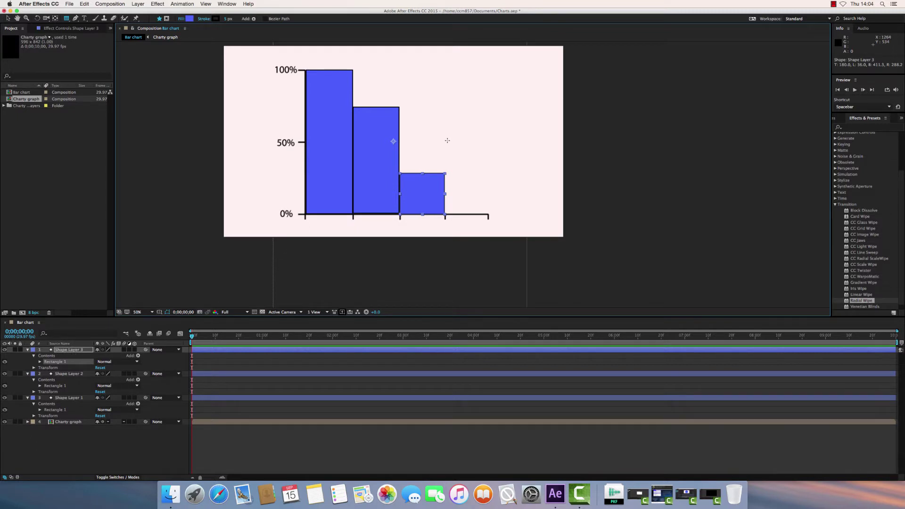
# - Draw the fourth bar to just above 50% on its own shape layer, deleting the rectangle first drawn in the third bar's layer
pyautogui.moveTo(446, 141); pyautogui.dragTo(489, 215)
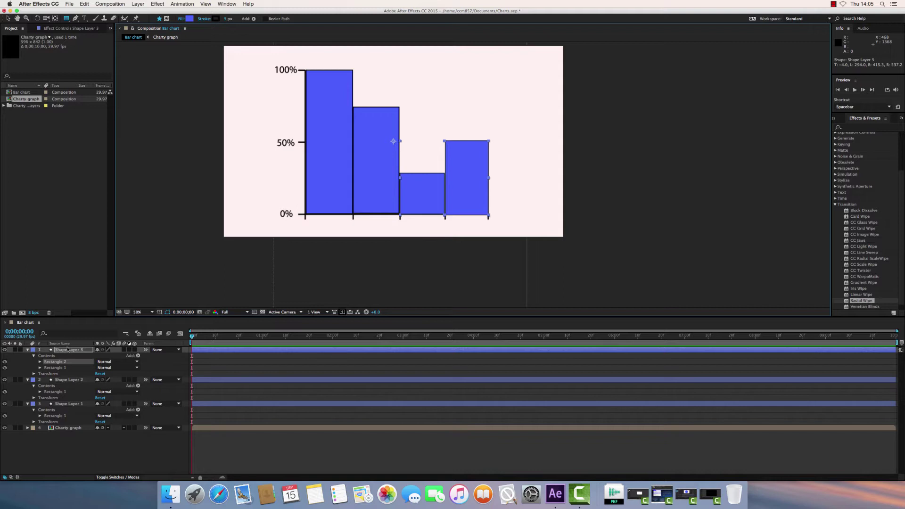
pyautogui.press('Delete')
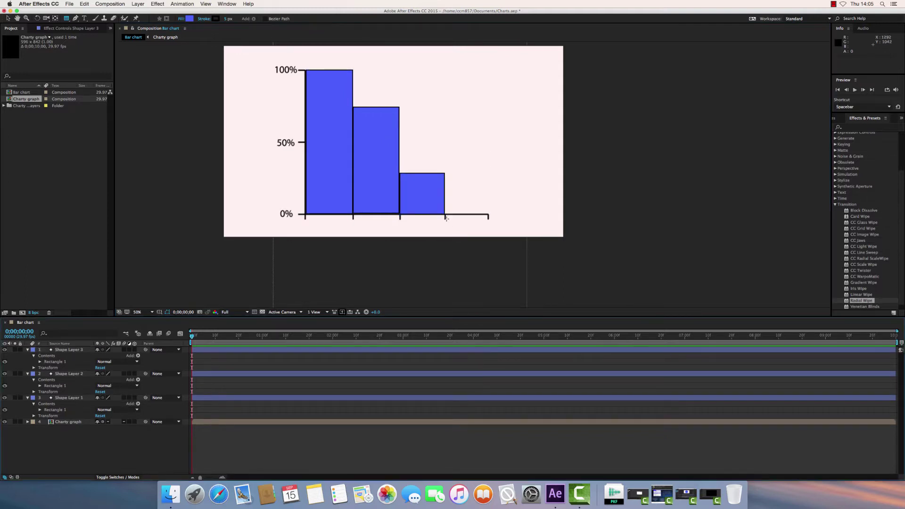
pyautogui.moveTo(445, 139); pyautogui.dragTo(490, 214)
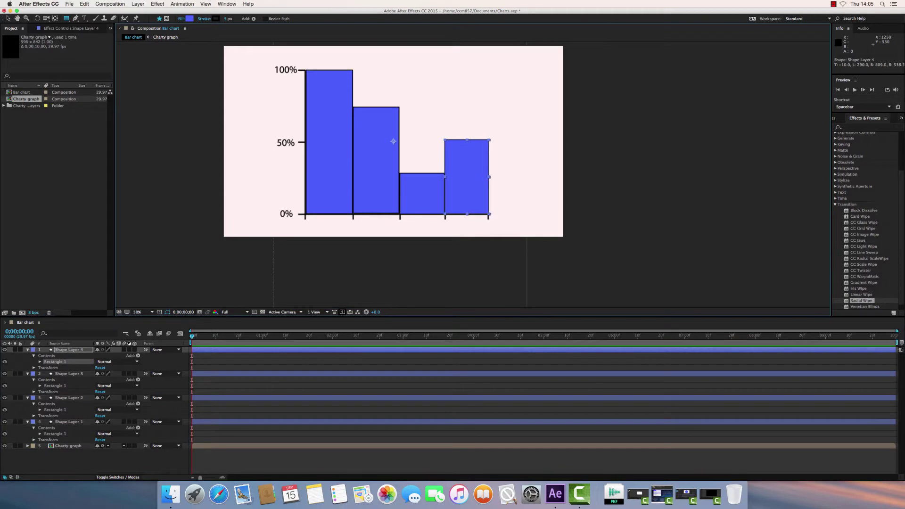
pyautogui.click(79, 460)
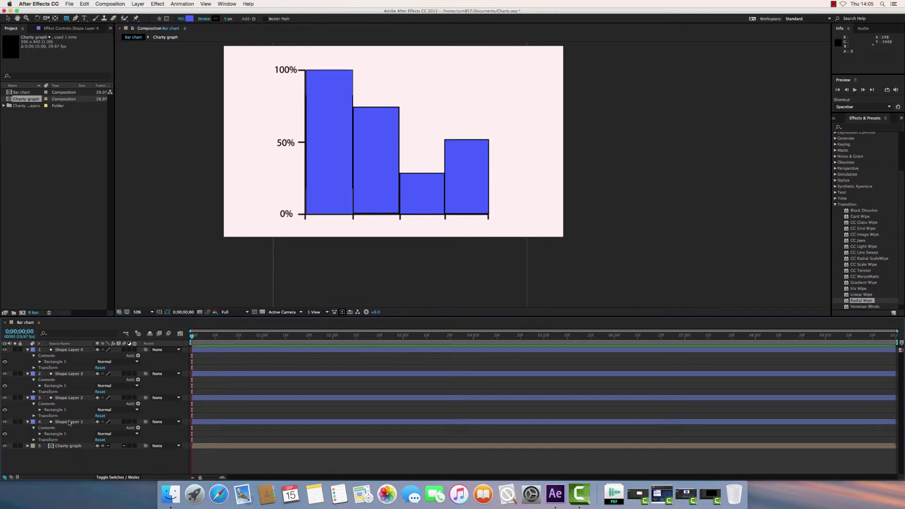
# - Hide and show the fourth and third shape layers in turn to check which bar each one holds
pyautogui.click(5, 350)
pyautogui.click(5, 350)
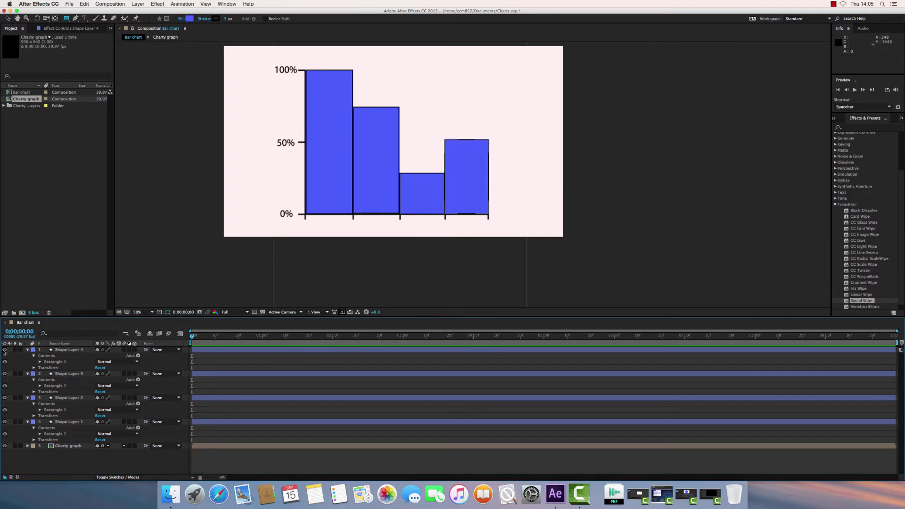
pyautogui.click(4, 373)
pyautogui.click(5, 373)
# - Change the first bar's fill colour to red, FF0000
pyautogui.click(68, 422)
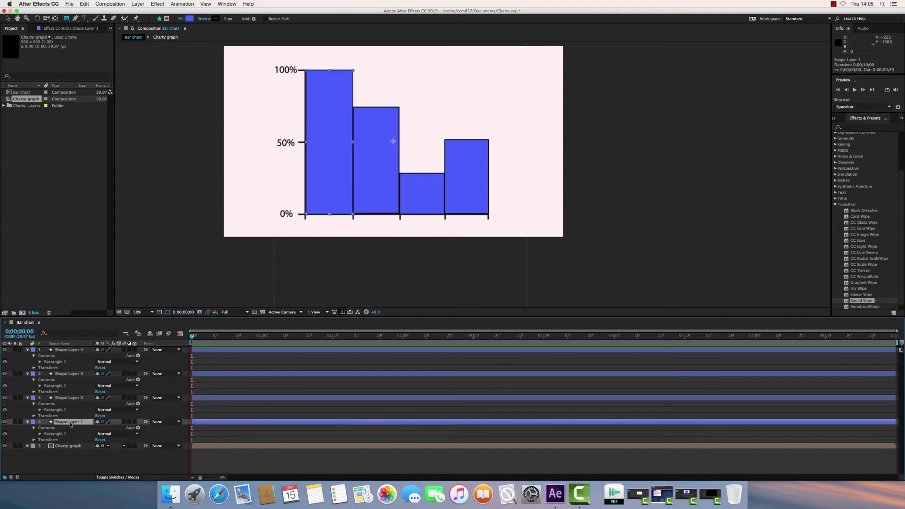
pyautogui.click(191, 19)
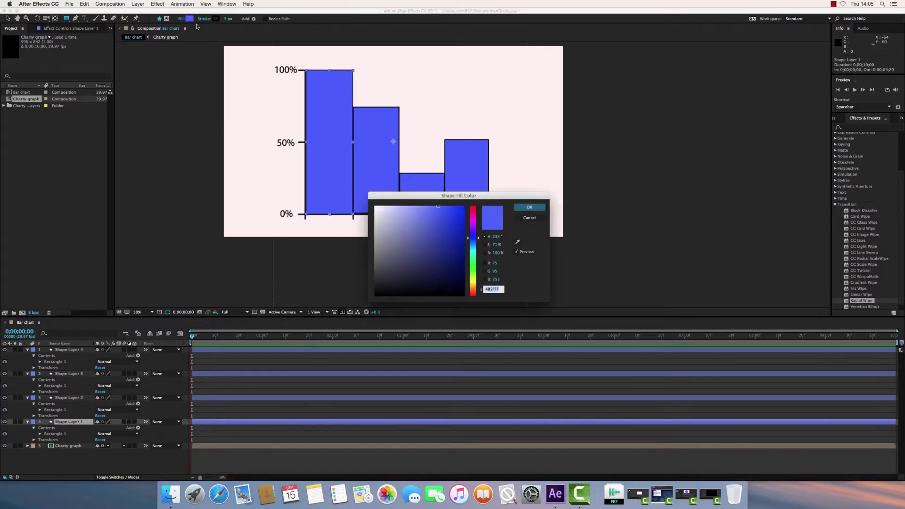
pyautogui.moveTo(473, 215); pyautogui.dragTo(474, 206)
pyautogui.click(464, 206)
pyautogui.click(520, 210)
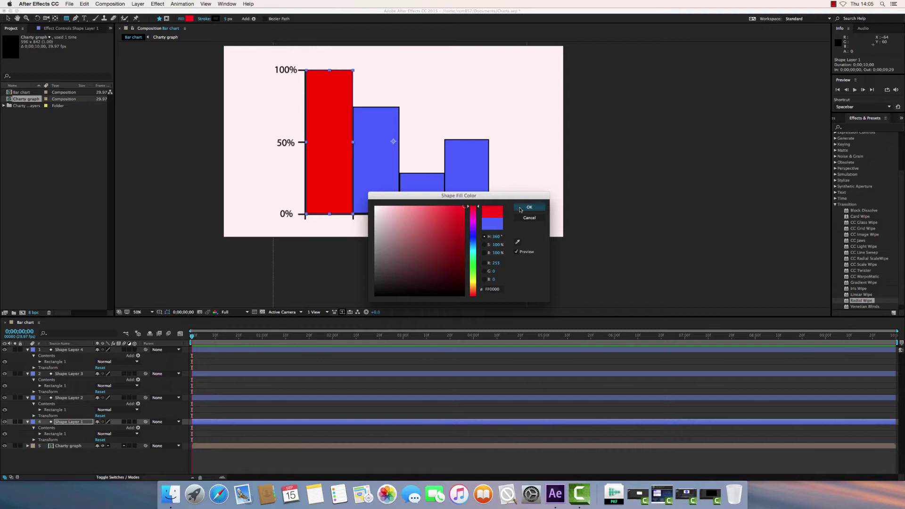
# - Change the third bar's fill colour to red, FE0000, and deselect the layer
pyautogui.click(83, 374)
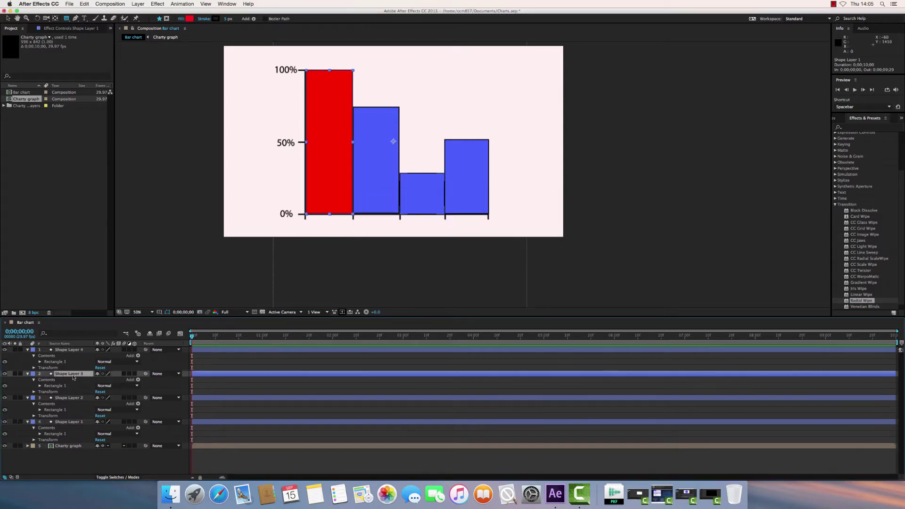
pyautogui.click(190, 18)
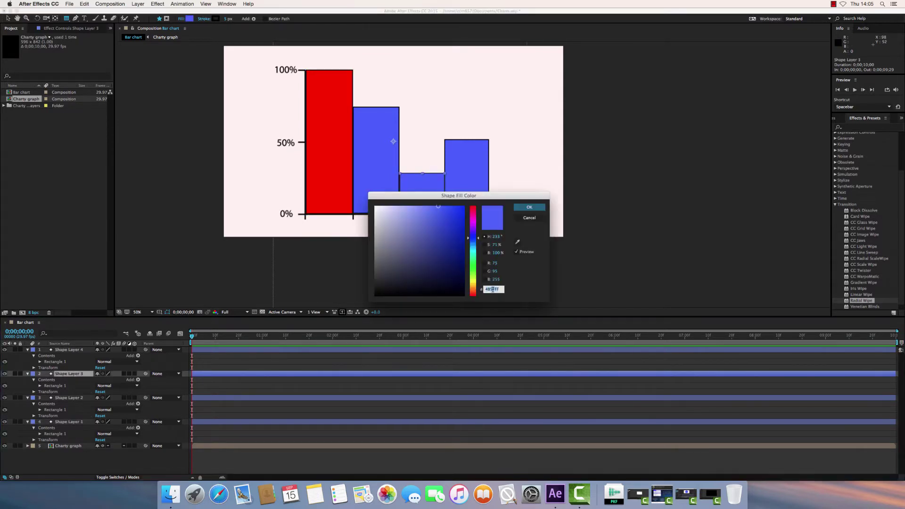
pyautogui.click(472, 207)
pyautogui.click(463, 214)
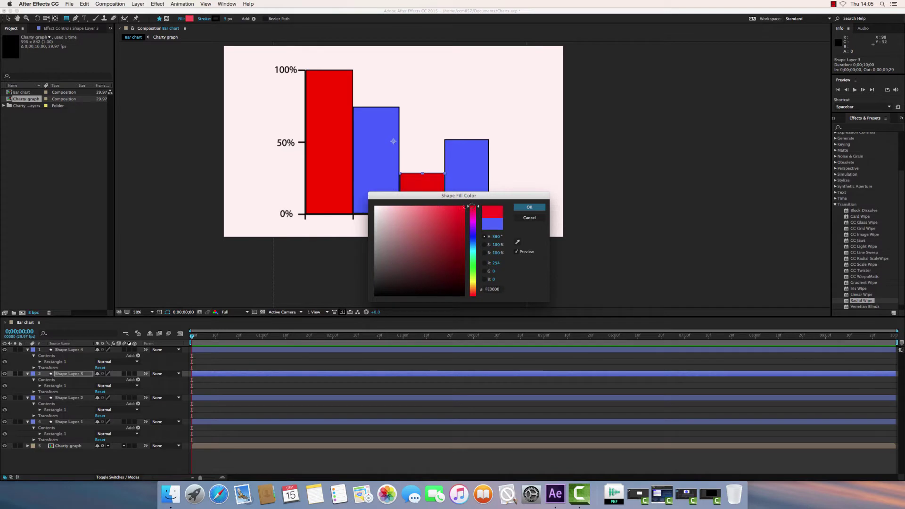
pyautogui.click(536, 208)
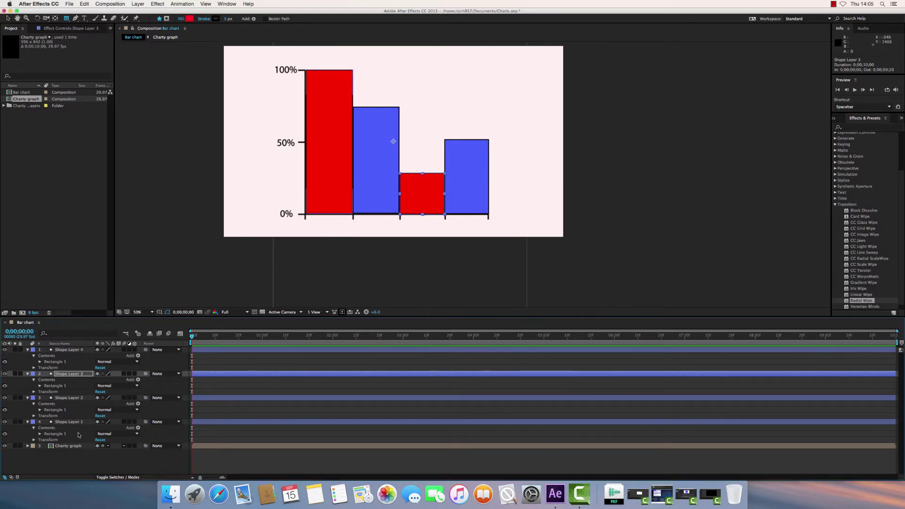
pyautogui.click(87, 461)
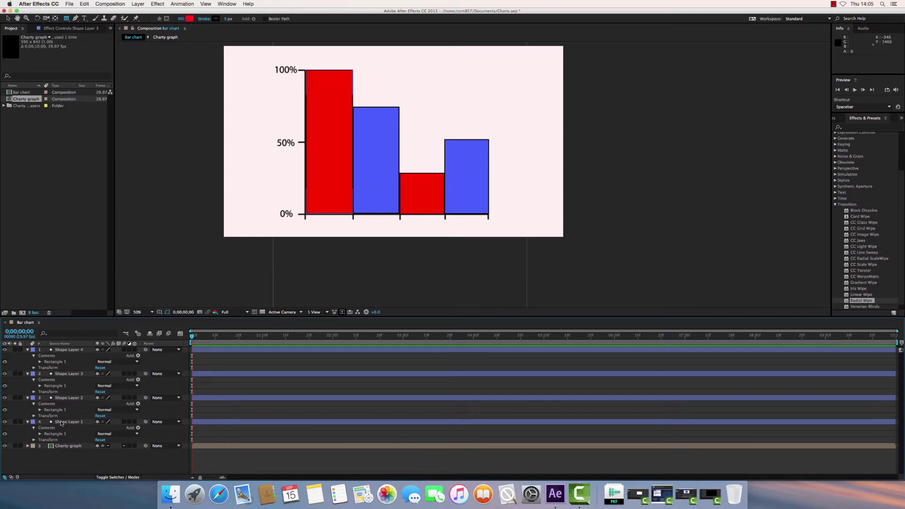
# - Collapse all four shape layers and reveal the transform properties of Shape Layer 4
pyautogui.click(28, 421)
pyautogui.click(28, 398)
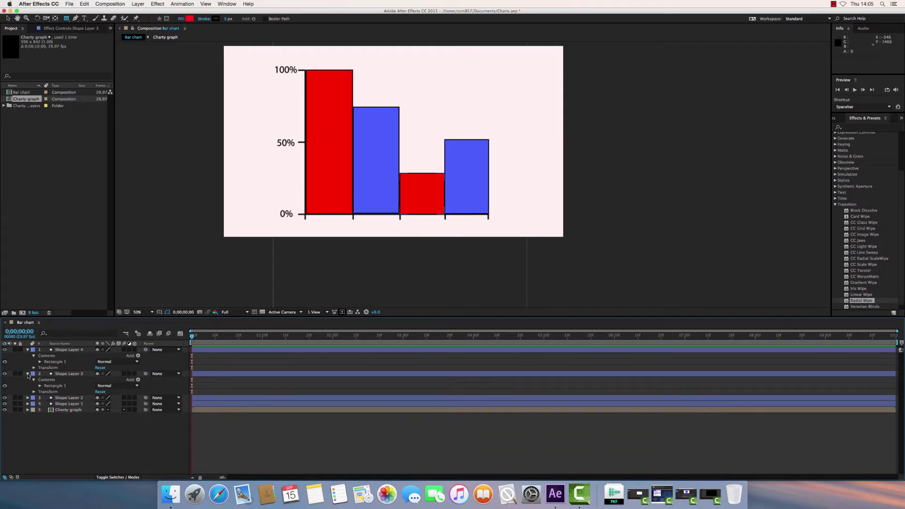
pyautogui.click(28, 373)
pyautogui.click(28, 349)
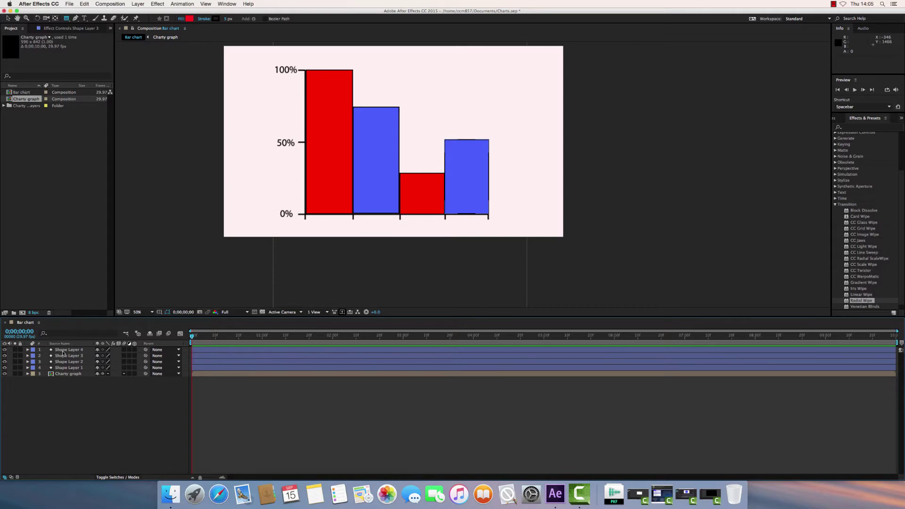
pyautogui.click(27, 349)
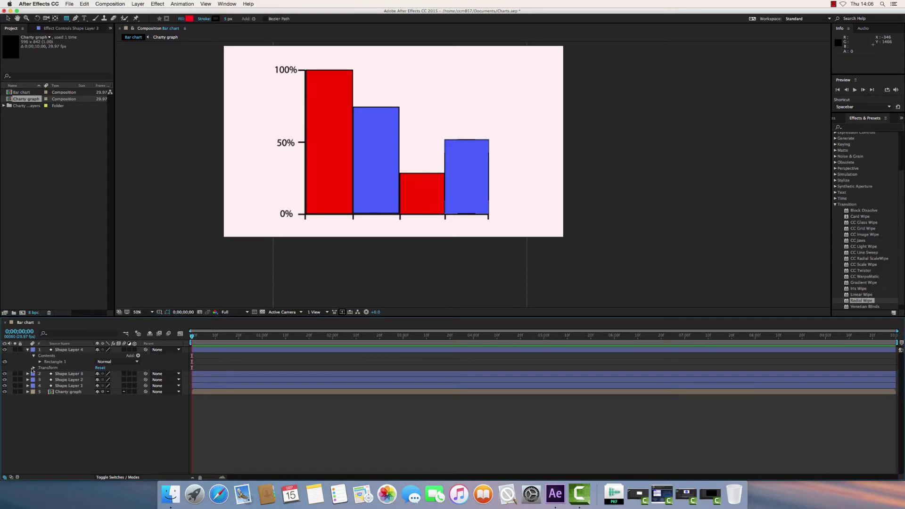
pyautogui.click(33, 368)
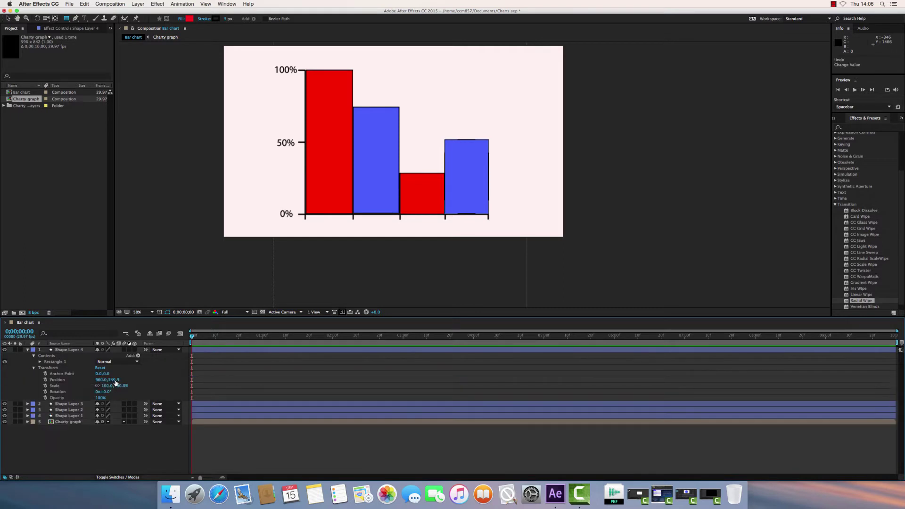
# - Try altering the fourth bar's Position and Scale values, undoing each change
pyautogui.moveTo(114, 380)
pyautogui.mouseDown()
pyautogui.moveTo(269, 377)
pyautogui.moveTo(105, 385)
pyautogui.moveTo(129, 385)
pyautogui.mouseUp()
pyautogui.press('super+z')
pyautogui.moveTo(102, 386)
pyautogui.mouseDown()
pyautogui.moveTo(75, 388)
pyautogui.moveTo(92, 390)
pyautogui.mouseUp()
pyautogui.press('super+z')
# - Move the fourth bar's anchor point to the middle of its base with the Pan Behind tool
pyautogui.click(56, 386)
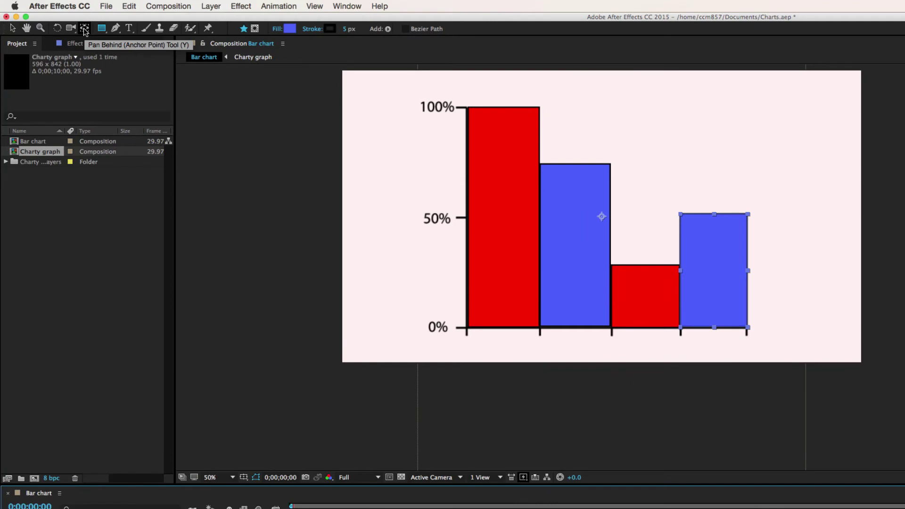
pyautogui.click(85, 30)
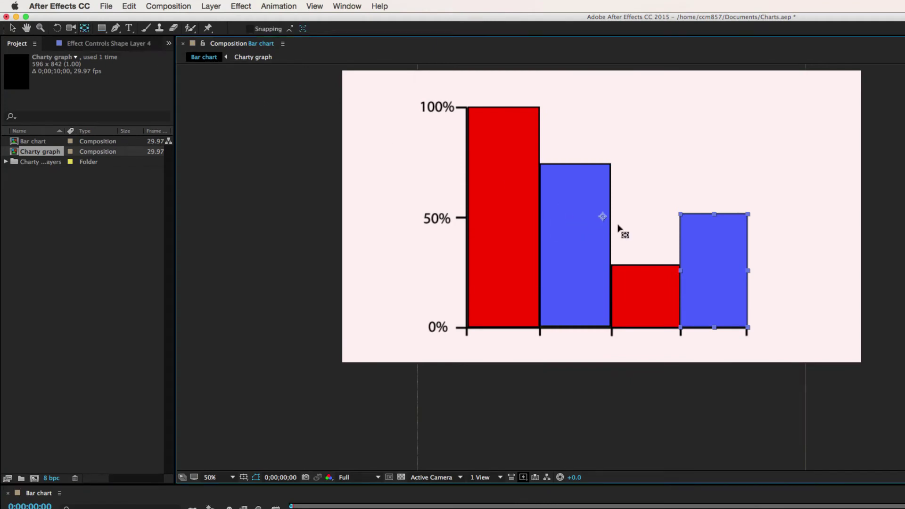
pyautogui.moveTo(618, 227); pyautogui.dragTo(715, 329)
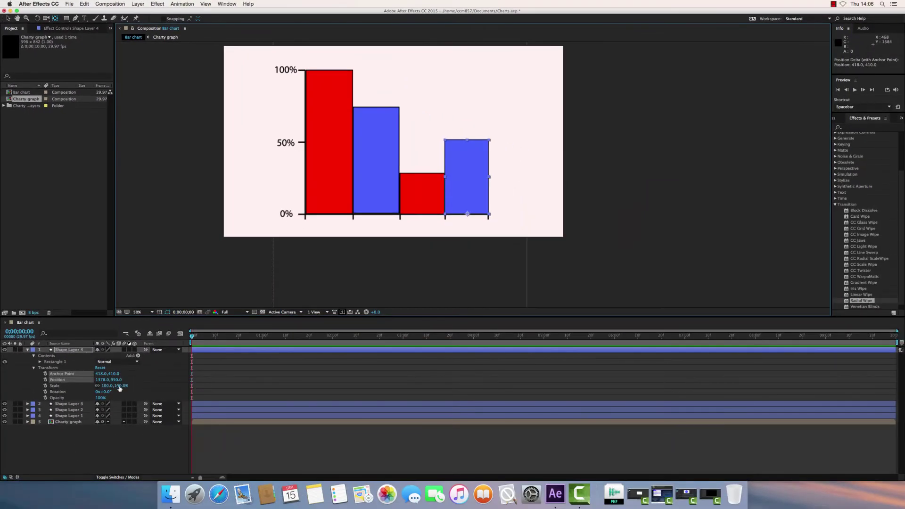
# - Try scaling the fourth bar down proportionally towards its base and undo the change
pyautogui.moveTo(120, 388)
pyautogui.mouseDown()
pyautogui.moveTo(86, 387)
pyautogui.moveTo(122, 390)
pyautogui.moveTo(88, 390)
pyautogui.moveTo(107, 390)
pyautogui.mouseUp()
pyautogui.click(85, 5)
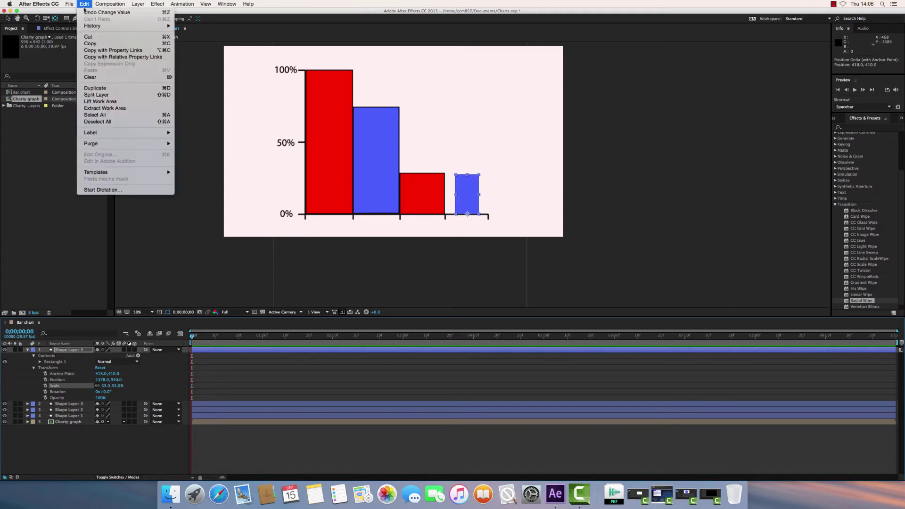
pyautogui.click(84, 13)
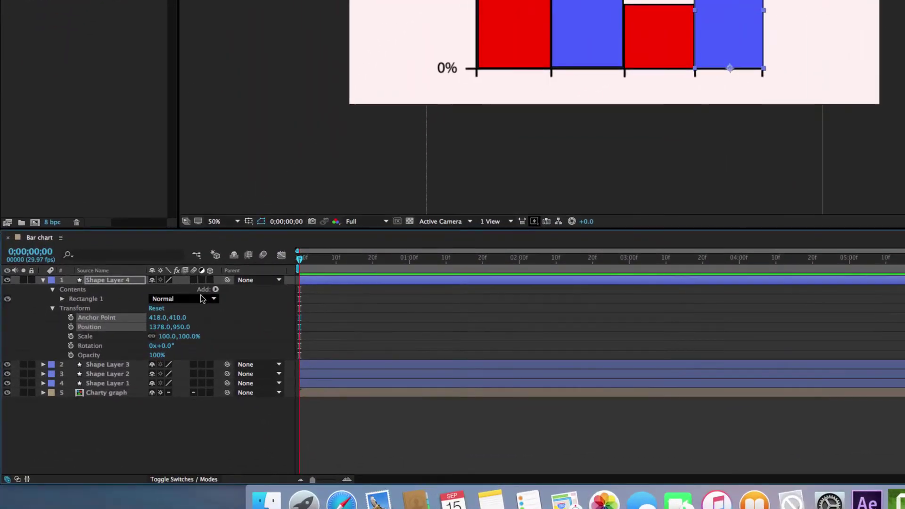
# - Unlink the fourth bar's Scale dimensions, keyframe Scale at 0 seconds and set its vertical scale to 0%
pyautogui.click(151, 337)
pyautogui.click(71, 337)
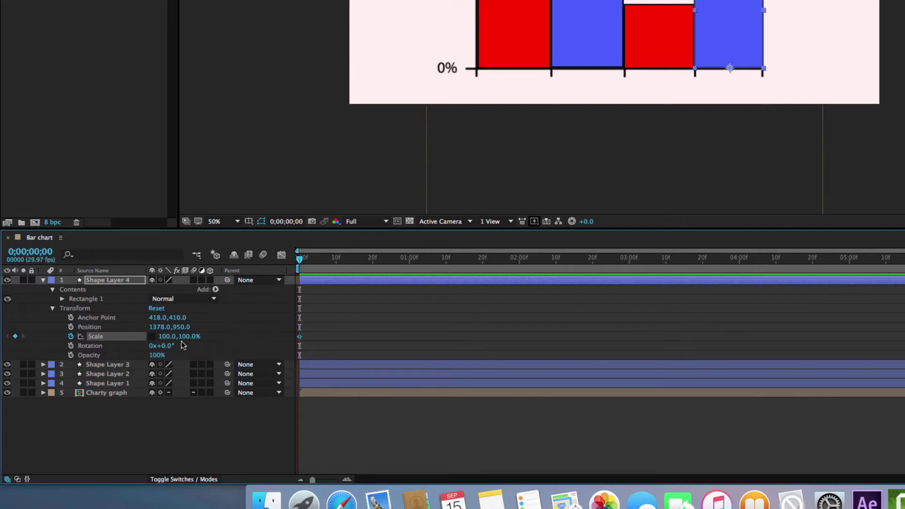
pyautogui.moveTo(166, 336)
pyautogui.mouseDown()
pyautogui.moveTo(155, 338)
pyautogui.moveTo(162, 341)
pyautogui.mouseUp()
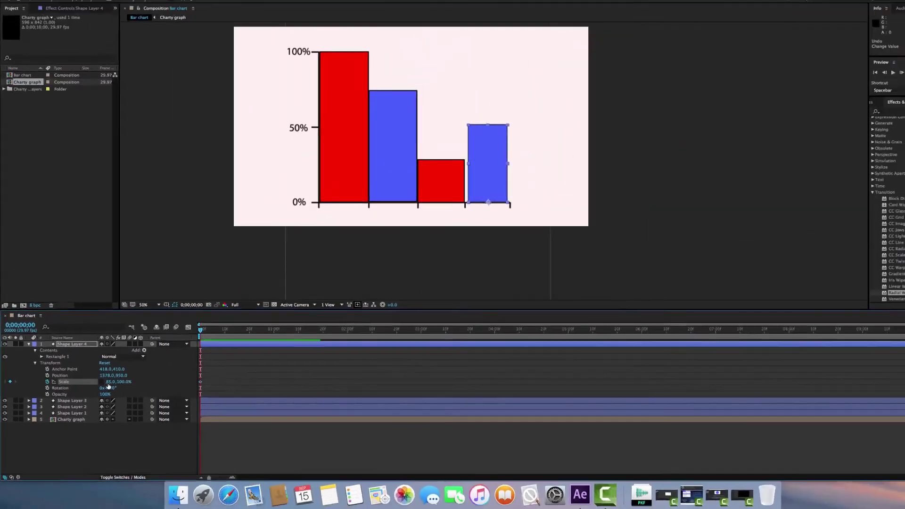
pyautogui.press('super+z')
pyautogui.moveTo(122, 382); pyautogui.dragTo(84, 386)
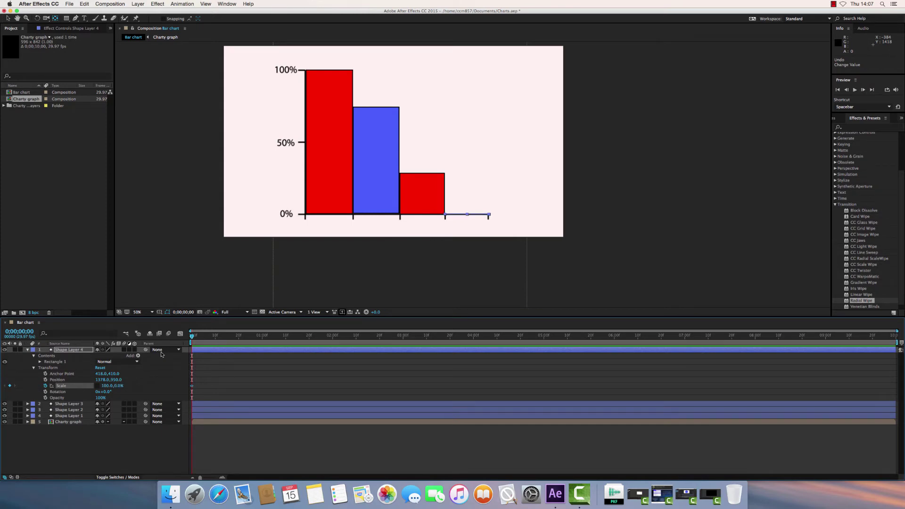
# - Keyframe the fourth bar's vertical scale at 100% at 1 second and preview the growth animation from the start
pyautogui.moveTo(193, 337); pyautogui.dragTo(262, 341)
pyautogui.moveTo(116, 385); pyautogui.dragTo(136, 387)
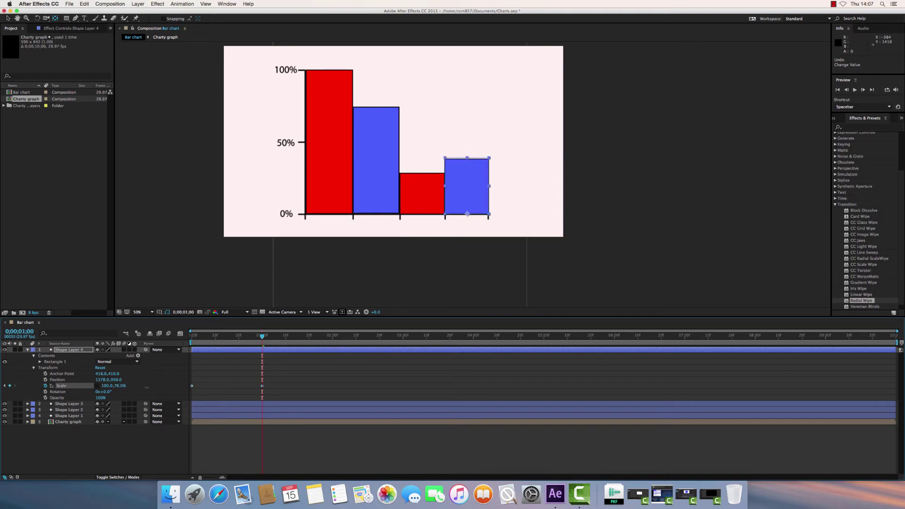
pyautogui.moveTo(146, 387); pyautogui.dragTo(154, 389)
pyautogui.moveTo(261, 336); pyautogui.dragTo(160, 335)
pyautogui.press('space')
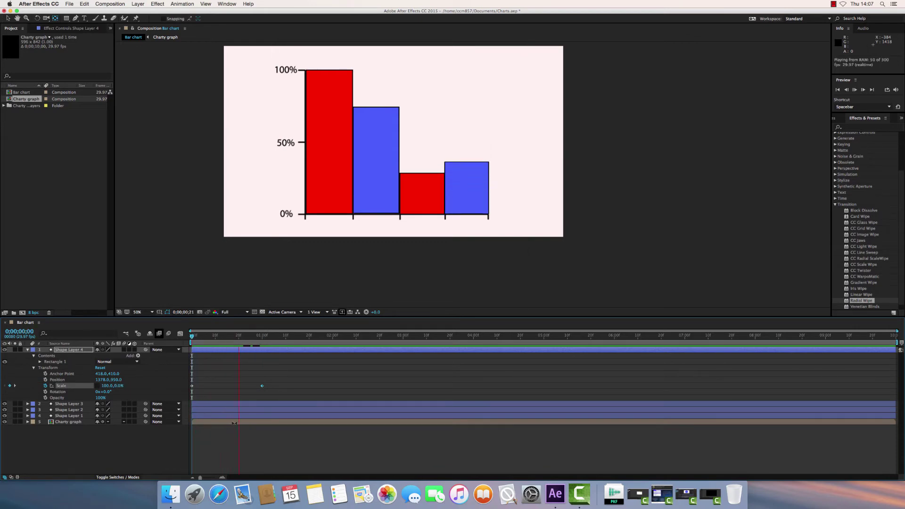
# - Shift the fourth bar's two Scale keyframes to 2 and 3 seconds and review the animation between them
pyautogui.moveTo(270, 336); pyautogui.dragTo(184, 338)
pyautogui.moveTo(279, 378); pyautogui.dragTo(332, 391)
pyautogui.press('space')
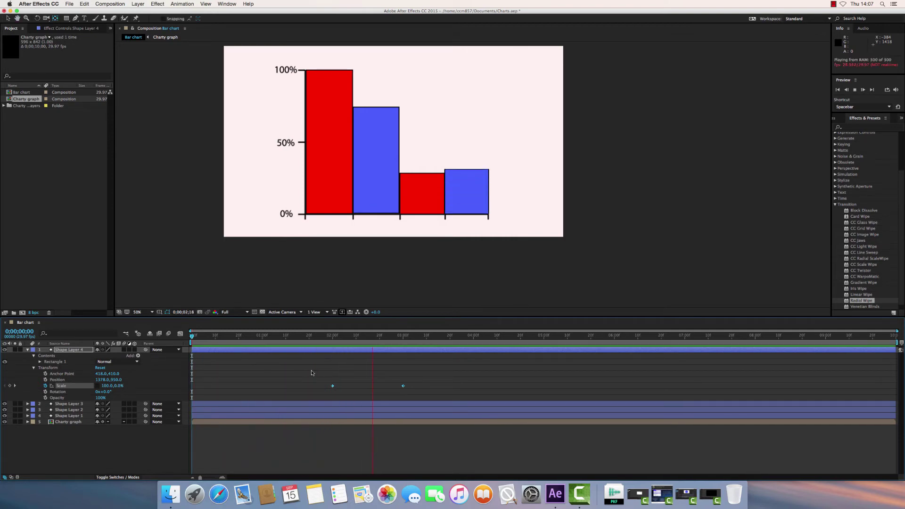
pyautogui.moveTo(359, 338); pyautogui.dragTo(333, 339)
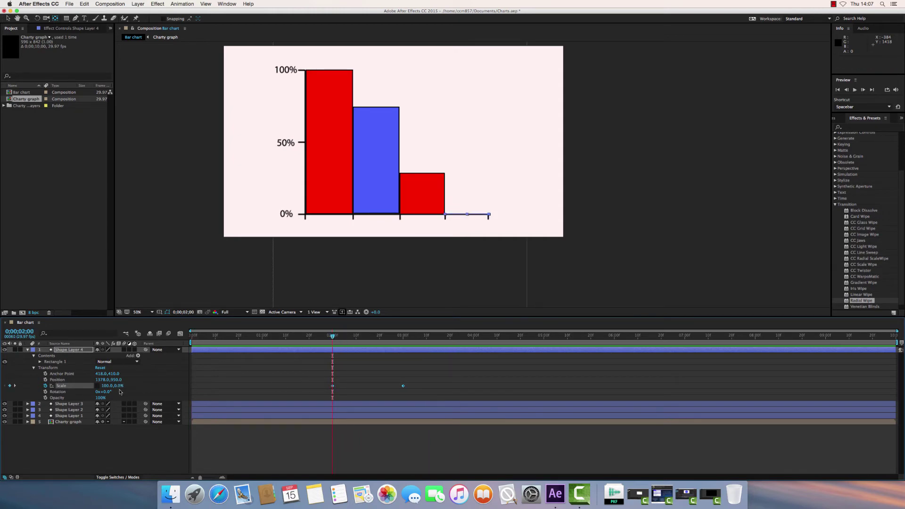
pyautogui.moveTo(332, 342); pyautogui.dragTo(403, 342)
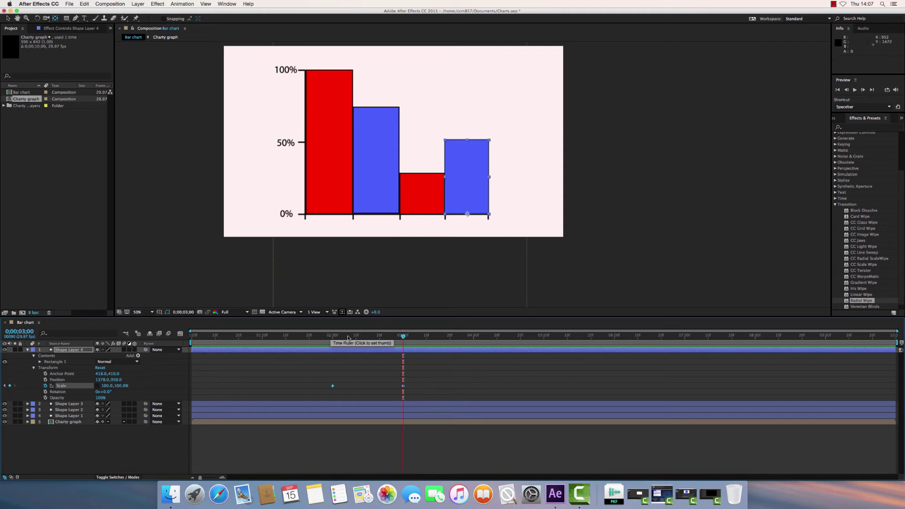
# - Move the first bar's anchor point to its bottom centre on the baseline and unlink its Scale dimensions
pyautogui.click(28, 350)
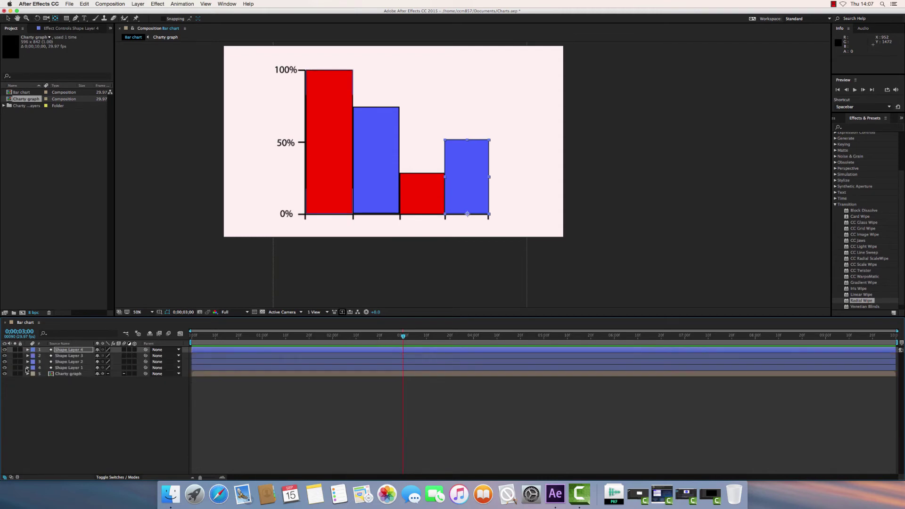
pyautogui.click(27, 368)
pyautogui.click(34, 386)
pyautogui.click(55, 404)
pyautogui.click(55, 18)
pyautogui.moveTo(394, 141); pyautogui.dragTo(329, 215)
pyautogui.click(98, 404)
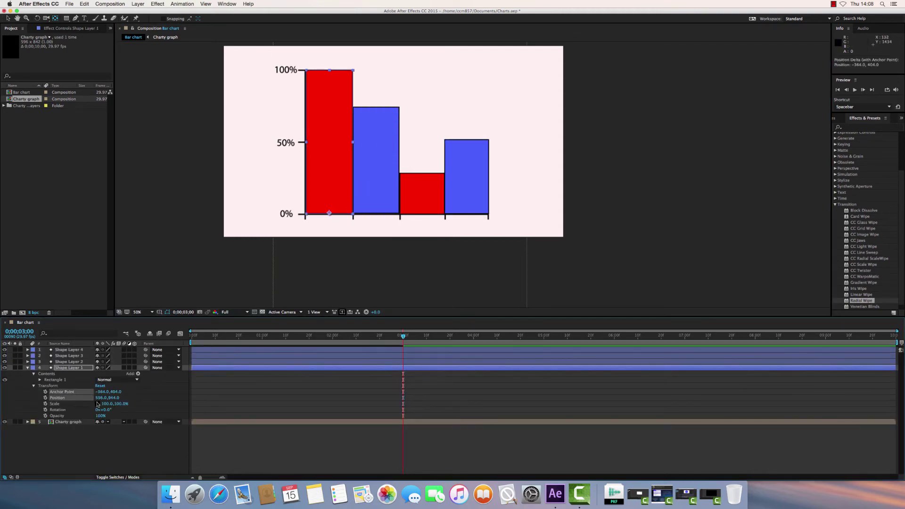
# - Keyframe the first bar's Scale at 100% at 1 second and its vertical scale at 0% at 0 seconds
pyautogui.moveTo(402, 336); pyautogui.dragTo(262, 341)
pyautogui.click(68, 367)
pyautogui.click(45, 404)
pyautogui.click(9, 404)
pyautogui.click(4, 404)
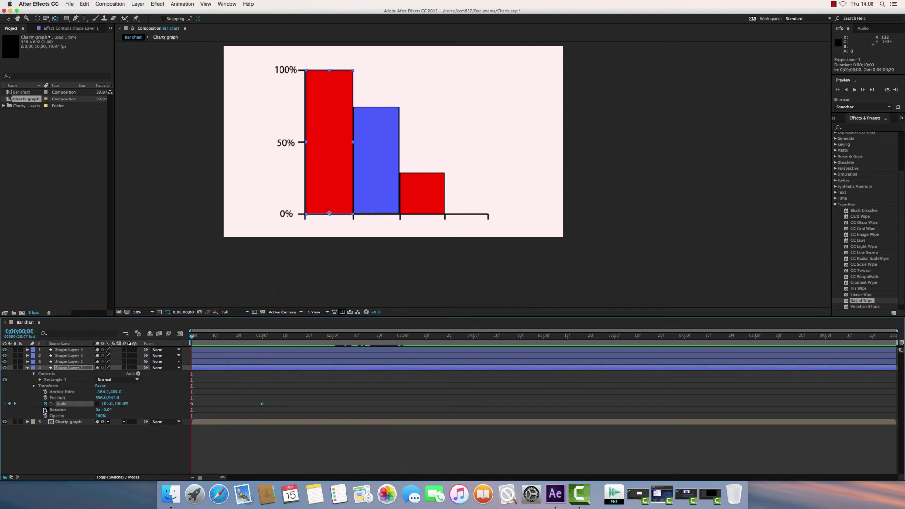
pyautogui.moveTo(122, 403); pyautogui.dragTo(89, 403)
pyautogui.click(27, 368)
# - Move the second bar's anchor point to its bottom centre on the baseline and reveal its transform properties
pyautogui.click(66, 362)
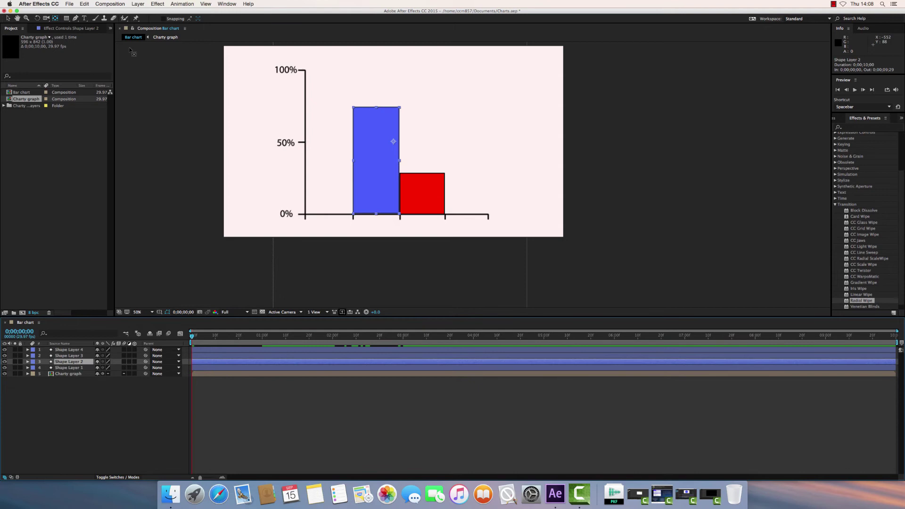
pyautogui.moveTo(393, 142); pyautogui.dragTo(376, 214)
pyautogui.click(27, 361)
pyautogui.click(34, 380)
# - Unlink the second bar's Scale dimensions and keyframe its vertical scale from 0% at 0 seconds to 100% at 1 second
pyautogui.click(45, 397)
pyautogui.moveTo(118, 398); pyautogui.dragTo(86, 398)
pyautogui.press('super+z')
pyautogui.click(97, 398)
pyautogui.moveTo(261, 338)
pyautogui.mouseDown()
pyautogui.moveTo(269, 339)
pyautogui.moveTo(229, 337)
pyautogui.moveTo(258, 336)
pyautogui.mouseUp()
pyautogui.click(109, 404)
pyautogui.write('100')
pyautogui.press('Tab')
pyautogui.click(124, 404)
pyautogui.press('super+z')
pyautogui.click(119, 398)
pyautogui.write('100')
pyautogui.press('Tab')
# - Move the third bar's anchor point to its bottom centre on the baseline and reveal its transform properties
pyautogui.click(68, 355)
pyautogui.moveTo(393, 141); pyautogui.dragTo(422, 214)
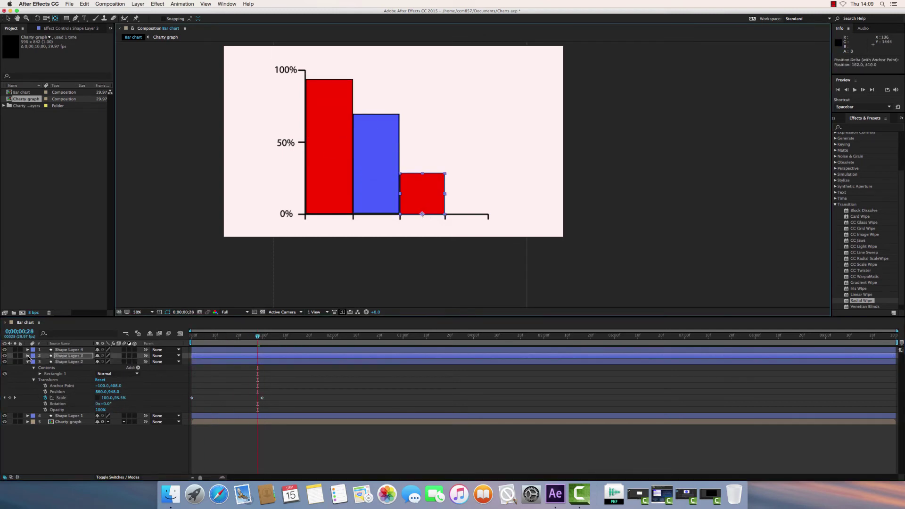
pyautogui.click(28, 356)
pyautogui.click(34, 374)
# - Keyframe the third bar's Scale at 0 and 1 second, with its vertical scale at 0% at the start
pyautogui.moveTo(257, 337); pyautogui.dragTo(188, 336)
pyautogui.click(45, 392)
pyautogui.click(10, 391)
pyautogui.press('super+z')
pyautogui.moveTo(123, 392); pyautogui.dragTo(89, 394)
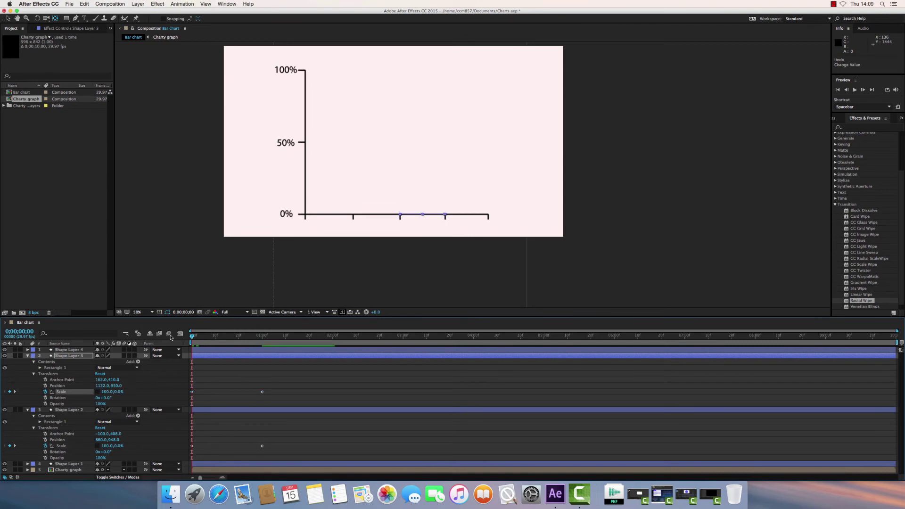
pyautogui.moveTo(203, 341)
pyautogui.mouseDown()
pyautogui.moveTo(395, 347)
pyautogui.moveTo(186, 346)
pyautogui.mouseUp()
# - Collapse the expanded layers and show only the Scale property for all four bar layers
pyautogui.click(28, 356)
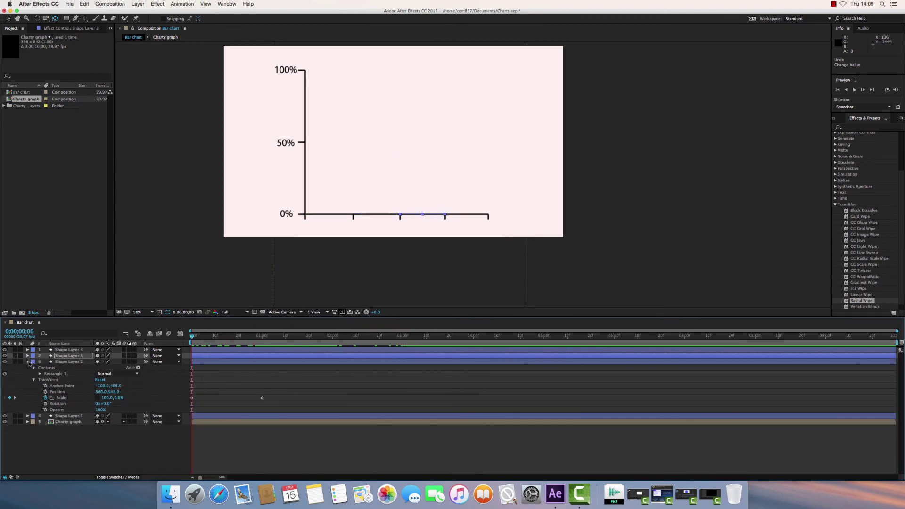
pyautogui.click(28, 362)
pyautogui.click(77, 357)
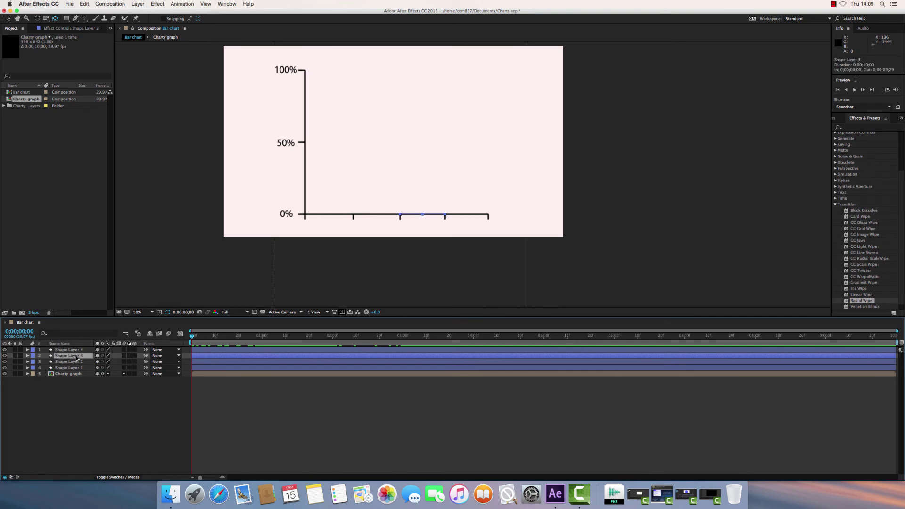
pyautogui.press('s')
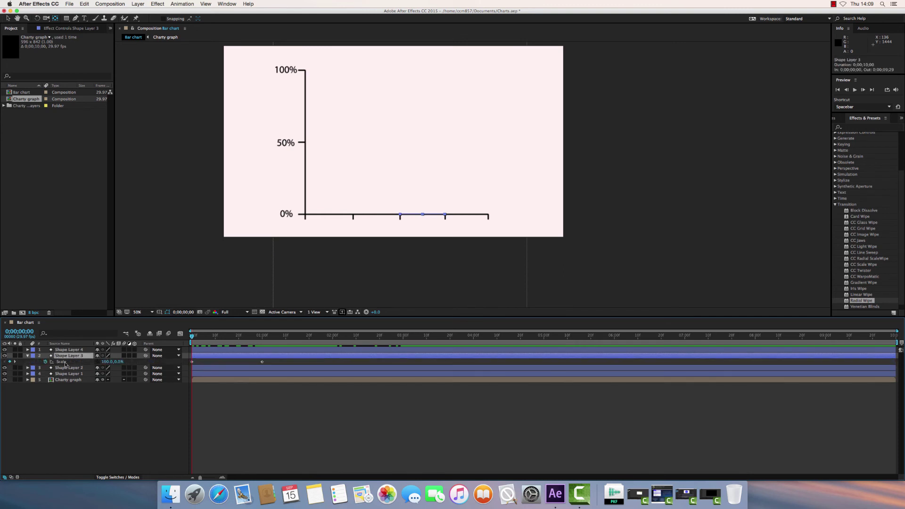
pyautogui.click(68, 350)
pyautogui.press('s')
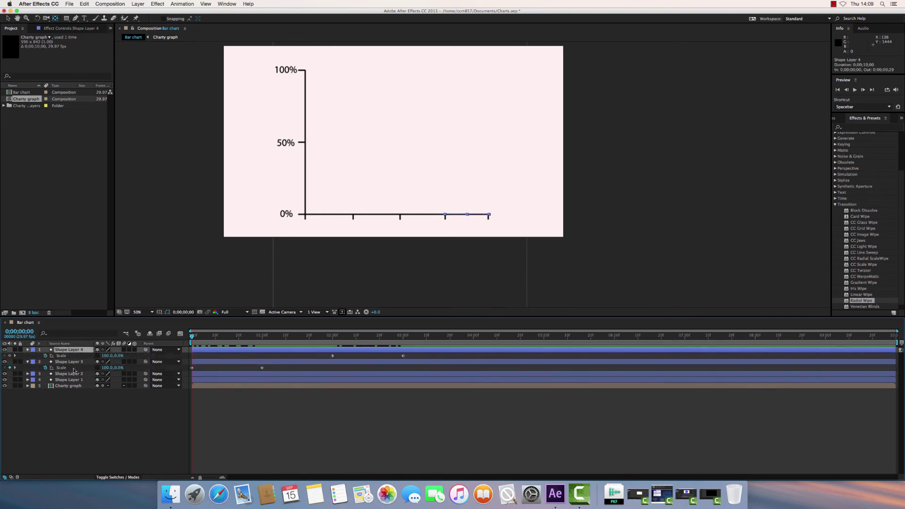
pyautogui.click(72, 373)
pyautogui.press('s')
pyautogui.click(70, 385)
pyautogui.press('s')
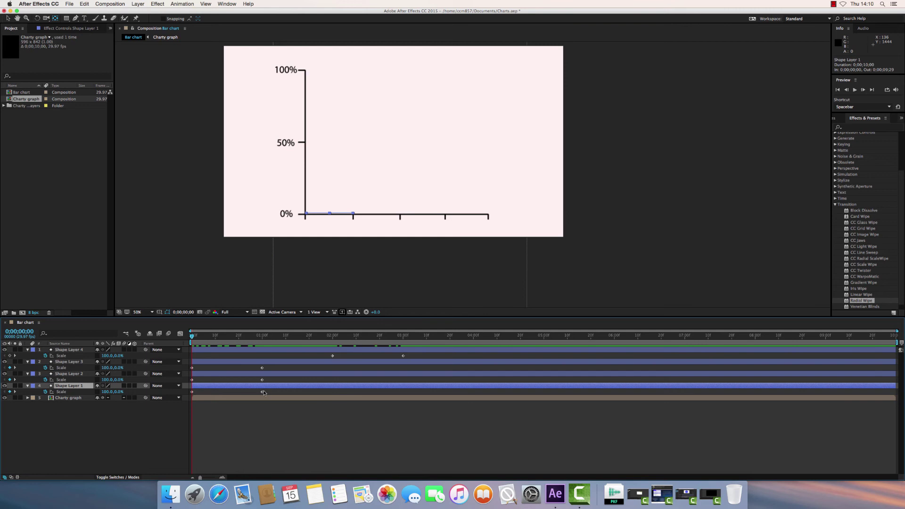
# - Stagger the first three bars' Scale keyframes to start at 1 second, about 1;12 and 1;22, and preview the animation
pyautogui.moveTo(270, 393); pyautogui.dragTo(314, 369)
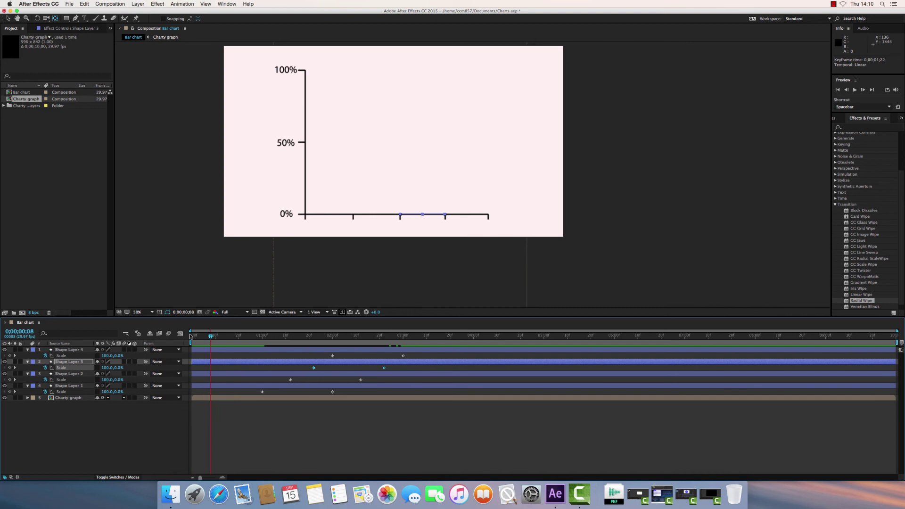
pyautogui.click(190, 336)
pyautogui.press('space')
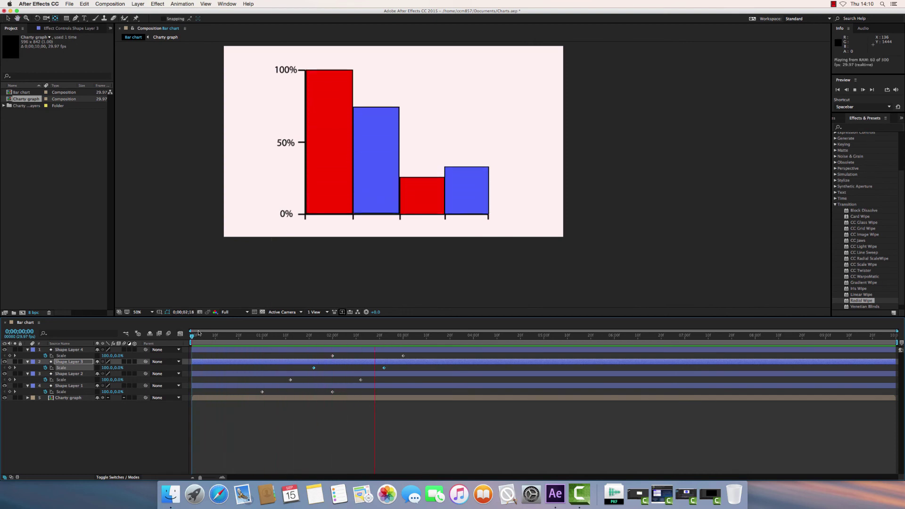
pyautogui.click(255, 336)
pyautogui.moveTo(242, 336); pyautogui.dragTo(149, 334)
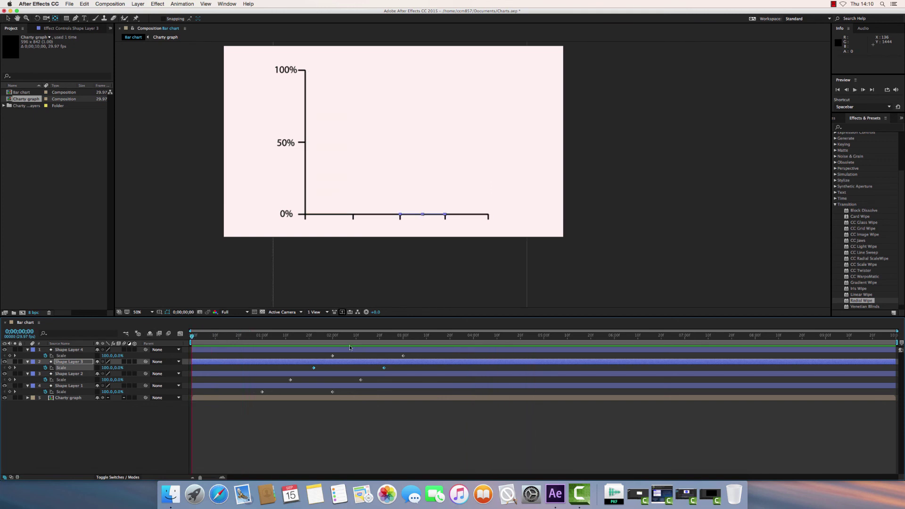
# - Shift the fourth, third and second bars' Scale keyframes to start at 2;12, 2 seconds and 1;15, and preview the animation
pyautogui.moveTo(411, 356); pyautogui.dragTo(282, 380)
pyautogui.moveTo(290, 380); pyautogui.dragTo(297, 380)
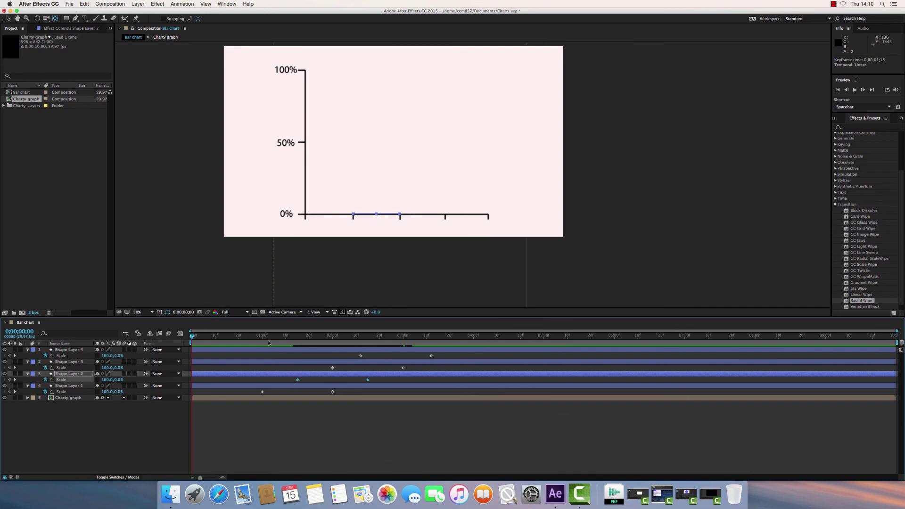
pyautogui.moveTo(263, 335); pyautogui.dragTo(188, 335)
pyautogui.press('space')
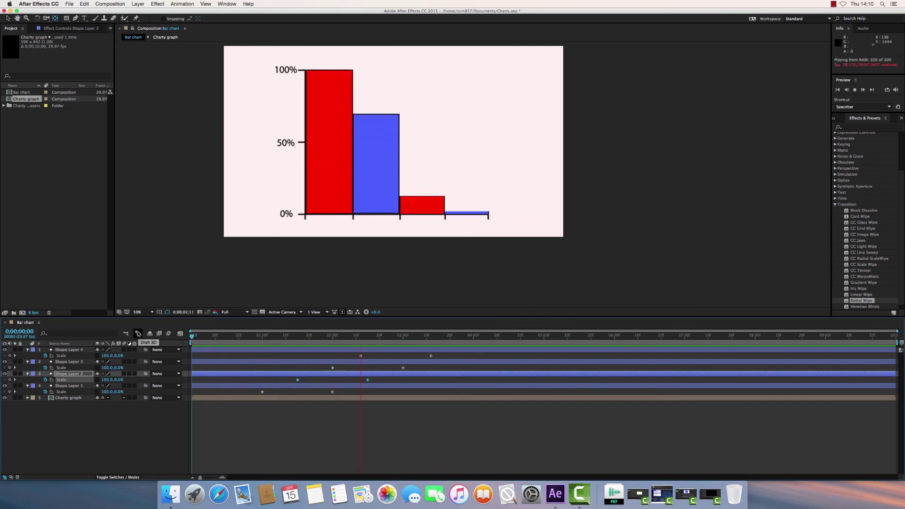
pyautogui.click(261, 341)
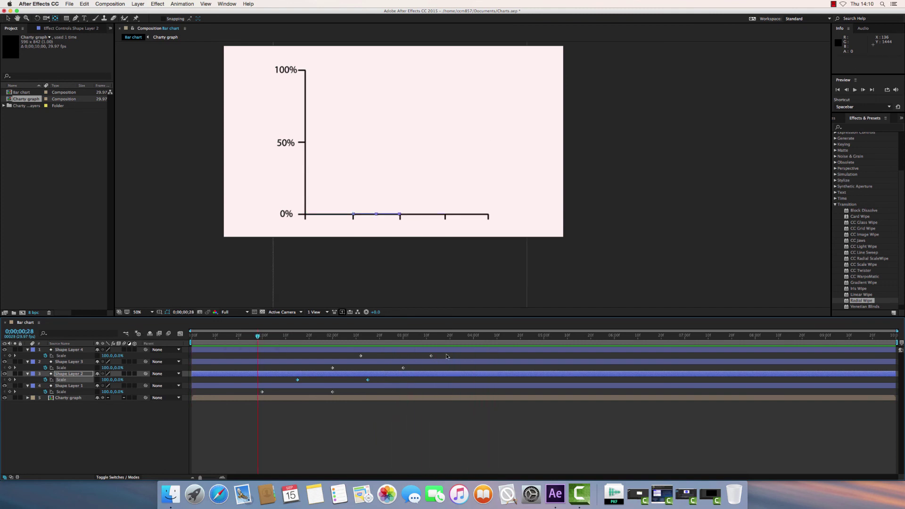
# - Apply Easy Ease to all the Scale keyframes of the four bars
pyautogui.moveTo(447, 356); pyautogui.dragTo(247, 396)
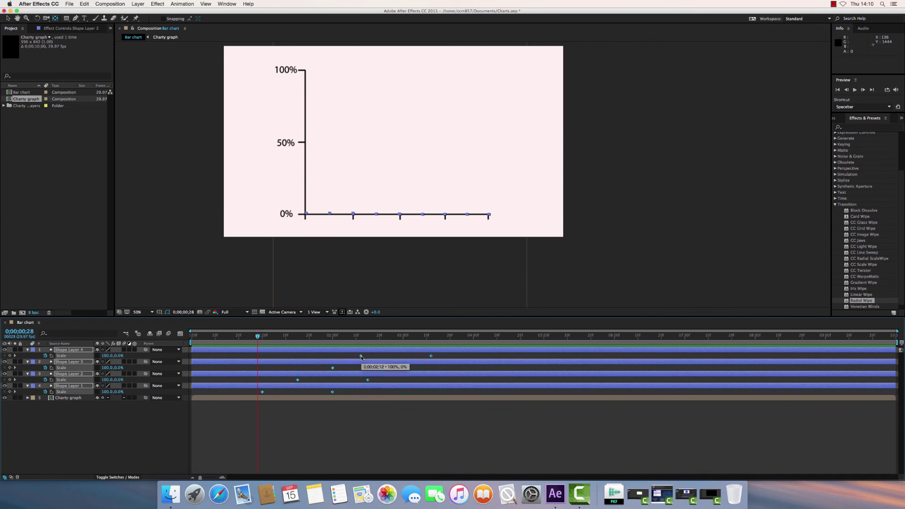
pyautogui.rightClick(361, 357)
pyautogui.moveTo(412, 438)
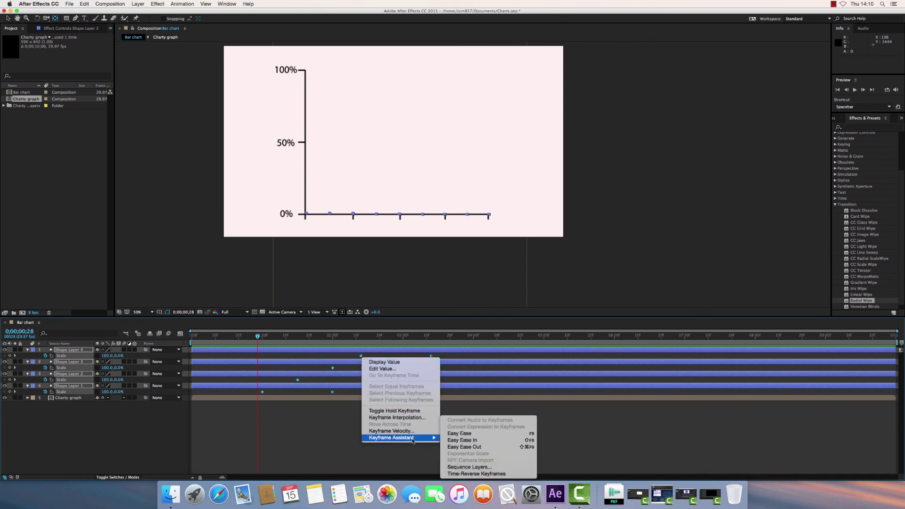
pyautogui.click(457, 433)
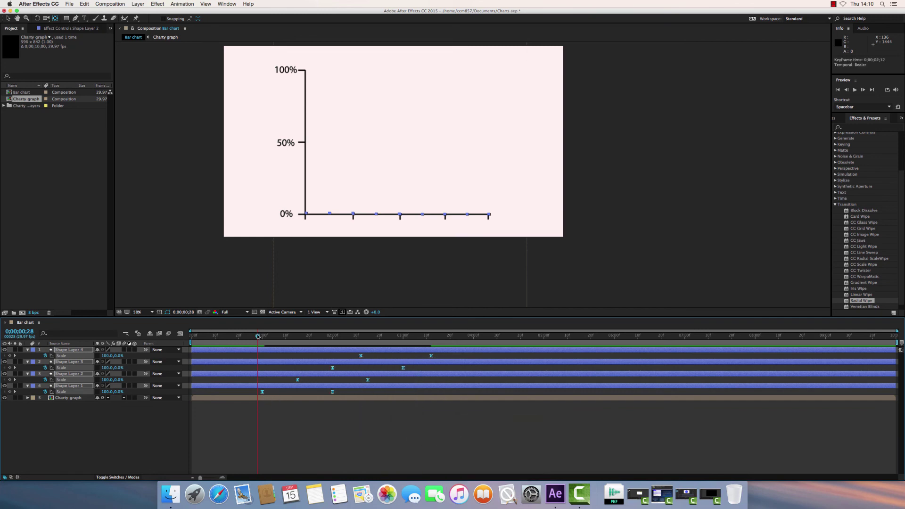
# - Preview the eased bar growth animation from the start of the composition
pyautogui.moveTo(258, 337); pyautogui.dragTo(206, 337)
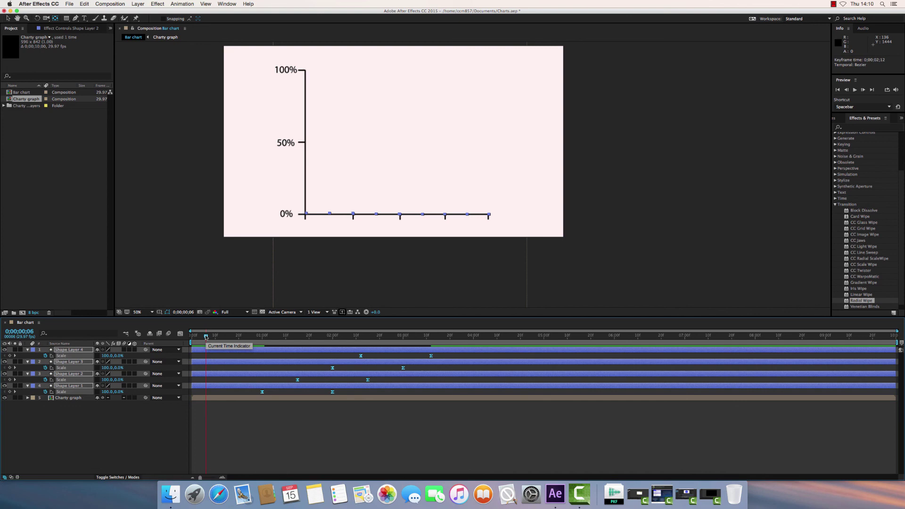
pyautogui.press('space')
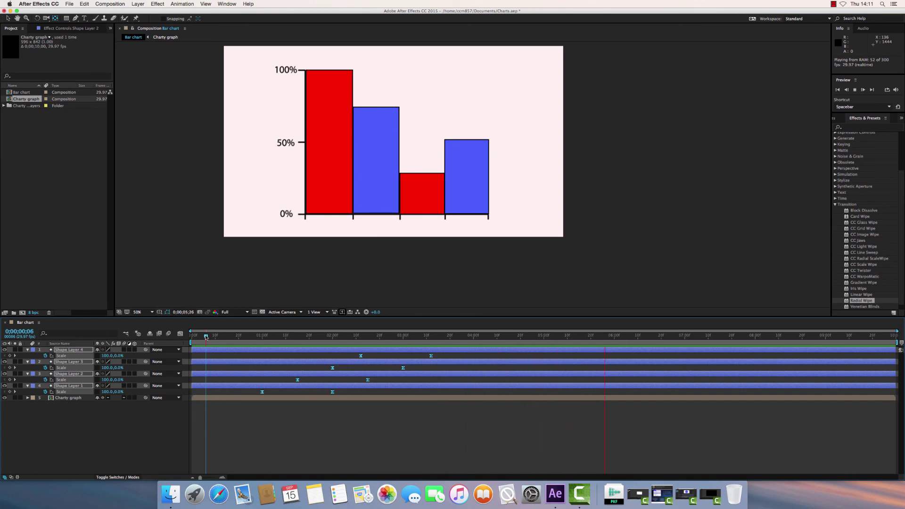
pyautogui.press('space')
pyautogui.moveTo(217, 336); pyautogui.dragTo(187, 335)
pyautogui.press('space')
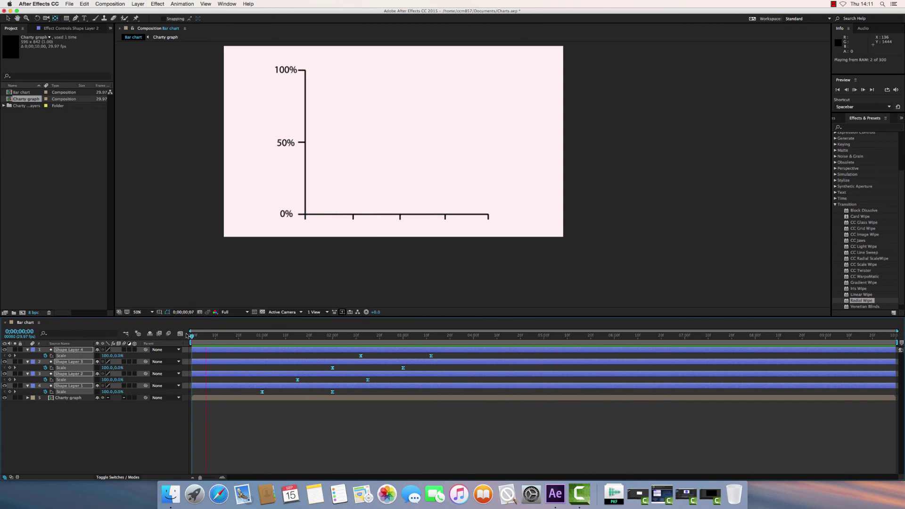
pyautogui.press('space')
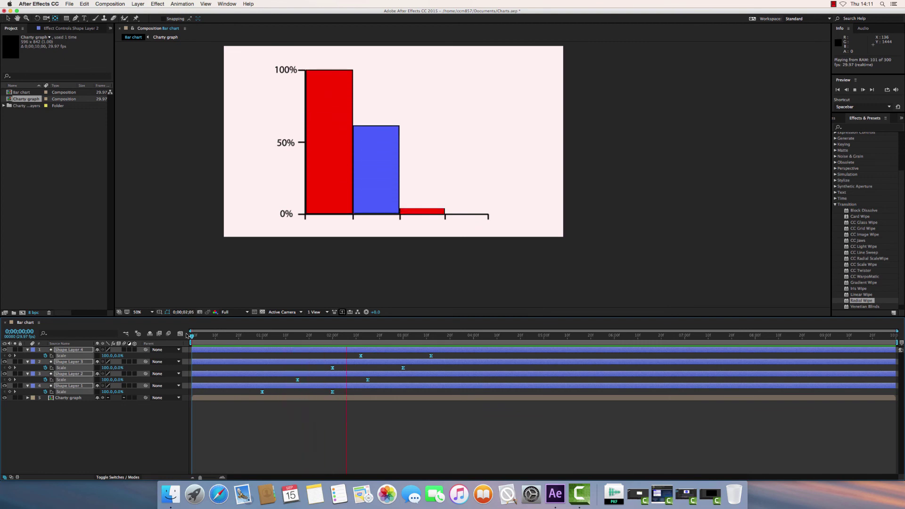